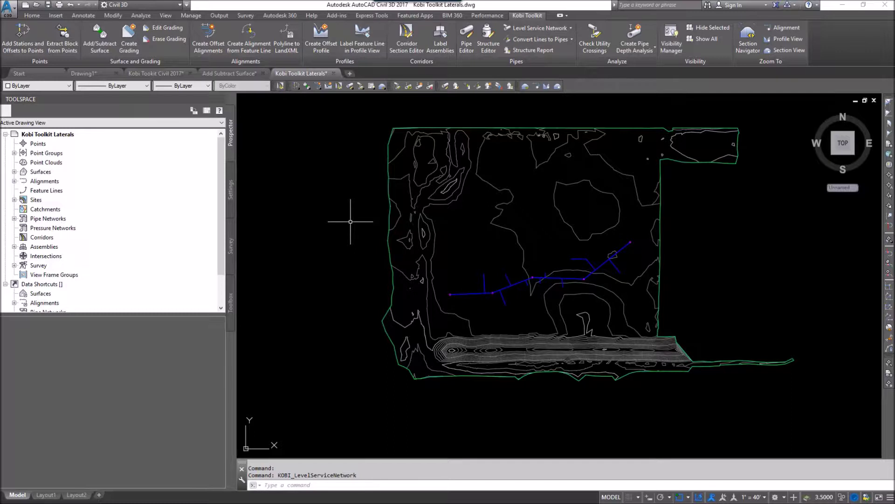
Window-select the pipe network and orbit it in Object Viewer to inspect it in 3D
{"action": "left_click", "coordinate": [438, 219]}
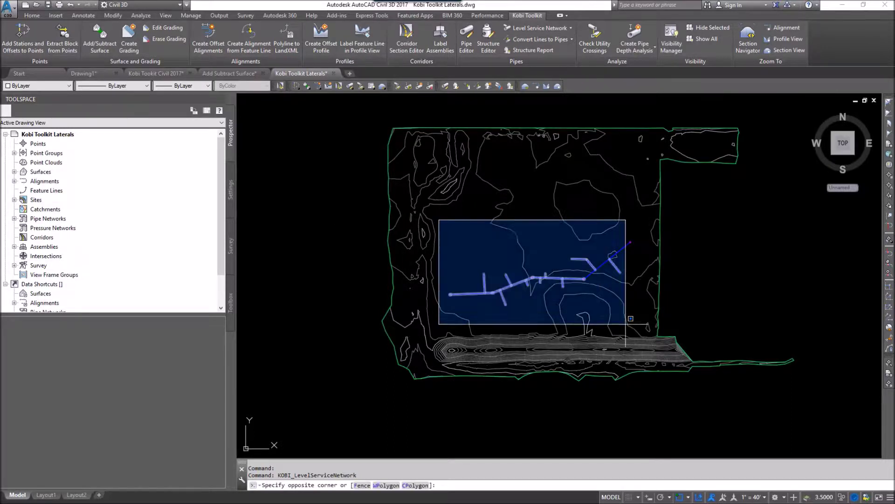
{"action": "left_click", "coordinate": [679, 364]}
{"action": "right_click", "coordinate": [544, 239]}
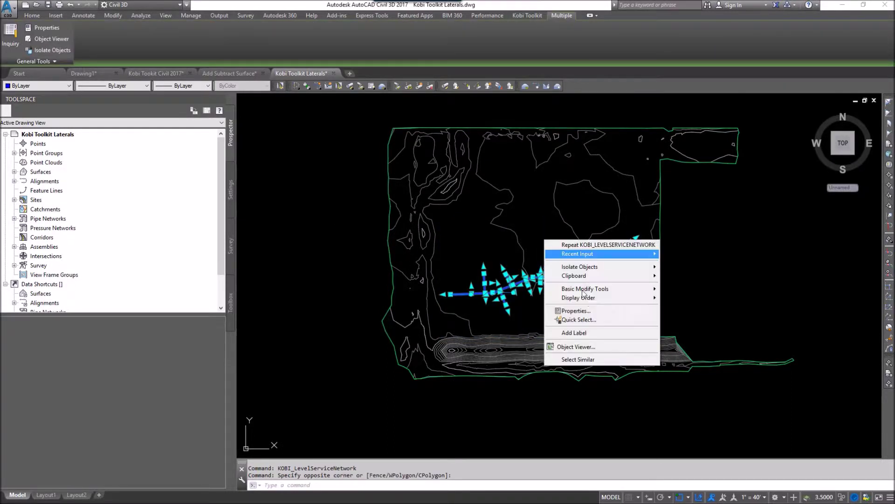
{"action": "left_click", "coordinate": [602, 347]}
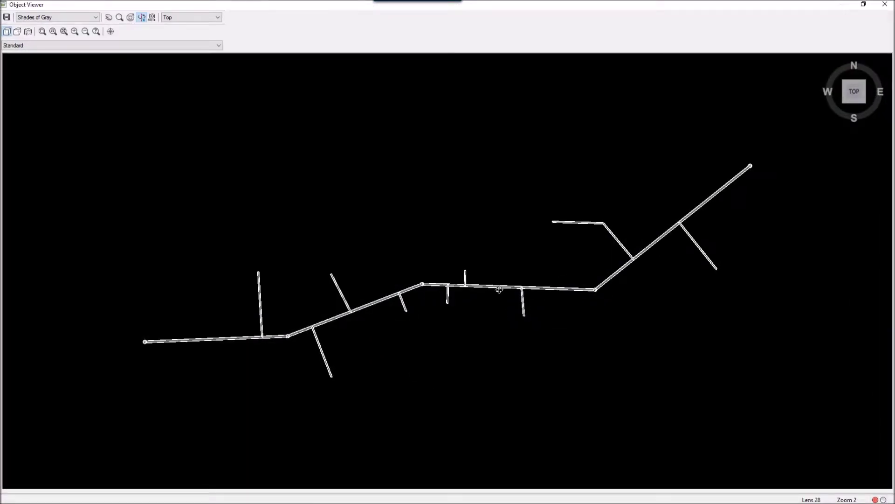
{"action": "mouse_move", "coordinate": [570, 266]}
{"action": "left_mouse_down"}
{"action": "mouse_move", "coordinate": [530, 160]}
{"action": "mouse_move", "coordinate": [530, 210]}
{"action": "mouse_move", "coordinate": [498, 280]}
{"action": "mouse_move", "coordinate": [503, 252]}
{"action": "left_mouse_up"}
{"action": "scroll", "coordinate": [497, 280], "scroll_direction": "up", "scroll_amount": 5}
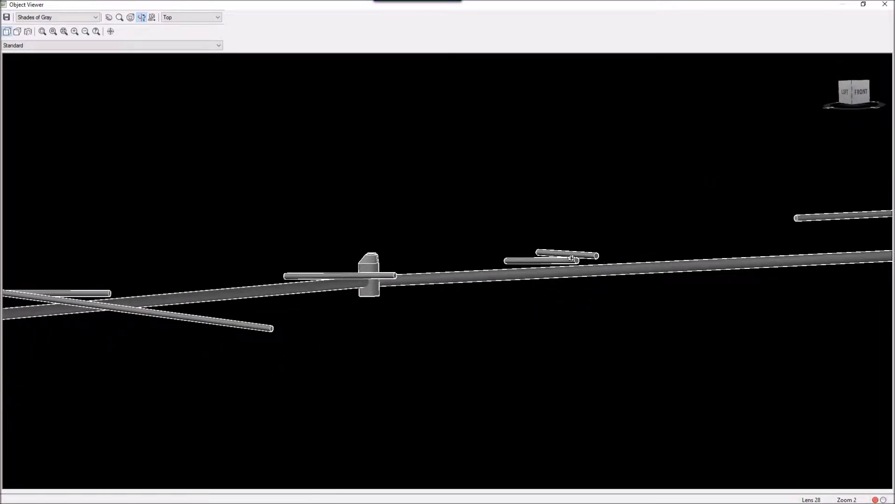
{"action": "left_click_drag", "start_coordinate": [306, 283], "coordinate": [362, 282]}
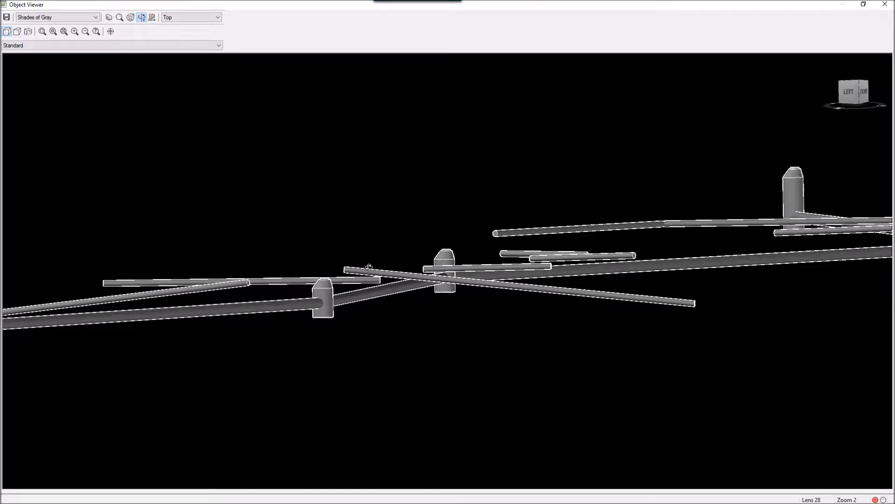
{"action": "mouse_move", "coordinate": [679, 252]}
{"action": "left_mouse_down"}
{"action": "mouse_move", "coordinate": [631, 264]}
{"action": "mouse_move", "coordinate": [404, 232]}
{"action": "left_mouse_up"}
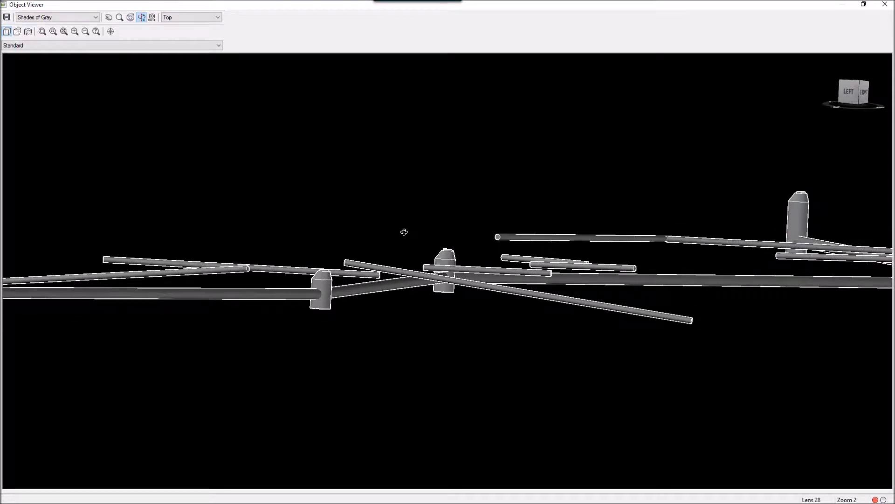
Return to the plan and launch Level Service Network from the Kobi Toolkit
{"action": "left_click", "coordinate": [884, 5]}
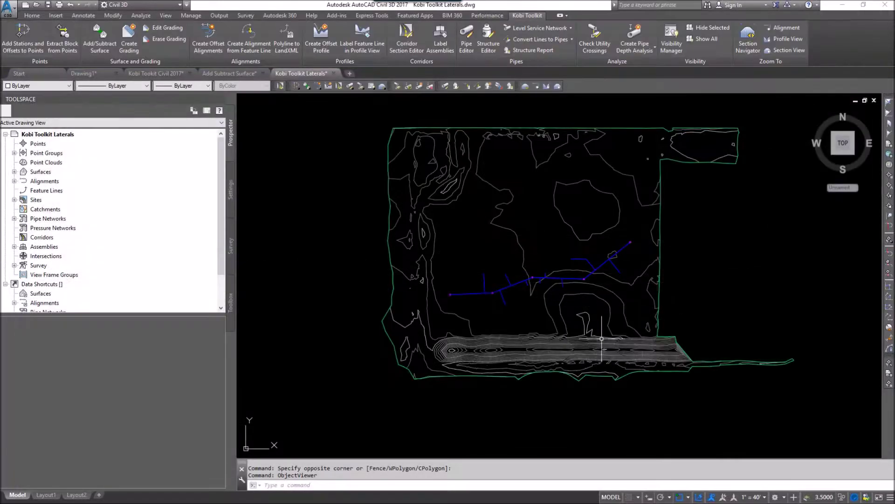
{"action": "scroll", "coordinate": [483, 309], "scroll_direction": "up", "scroll_amount": 4}
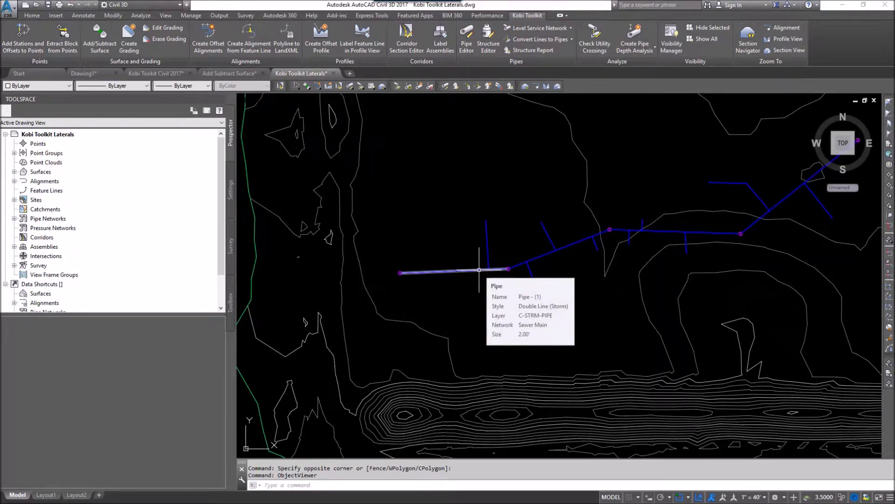
{"action": "scroll", "coordinate": [552, 296], "scroll_direction": "down", "scroll_amount": 2}
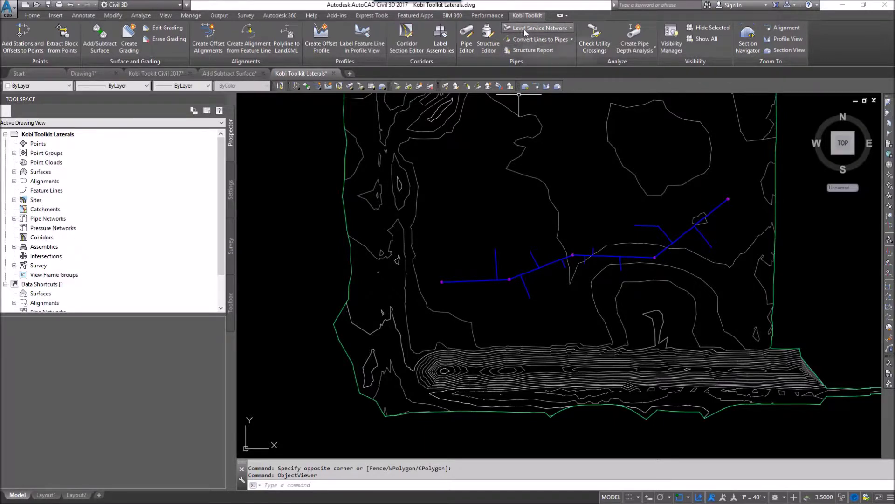
{"action": "left_click", "coordinate": [571, 28]}
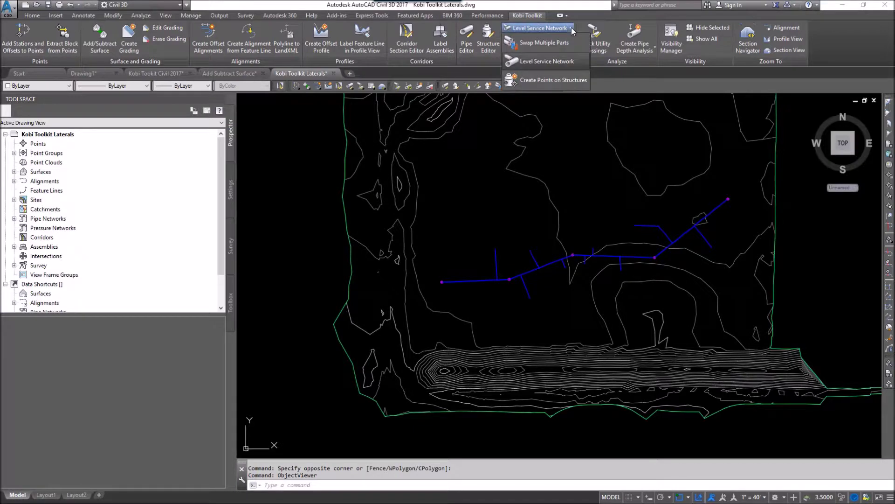
{"action": "left_click", "coordinate": [526, 63]}
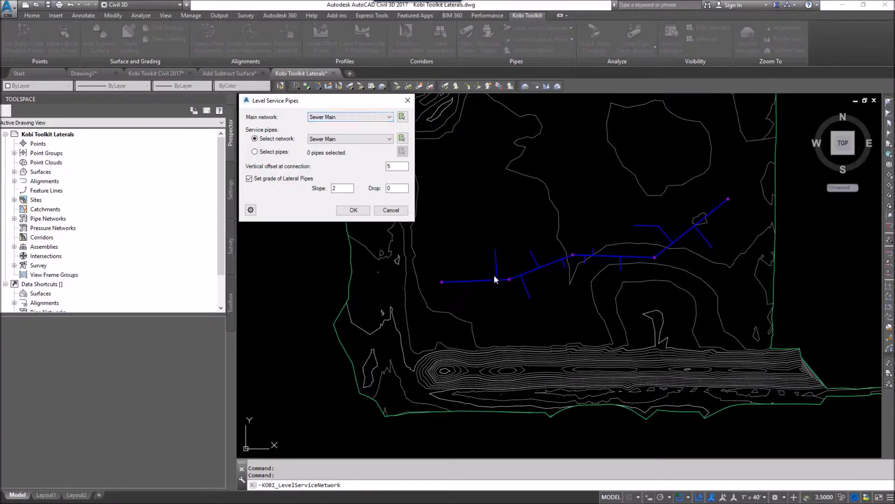
Keep Sewer Main as the main network, choose Lateral as service network, vertical offset 0, slope 2
{"action": "left_click", "coordinate": [380, 118]}
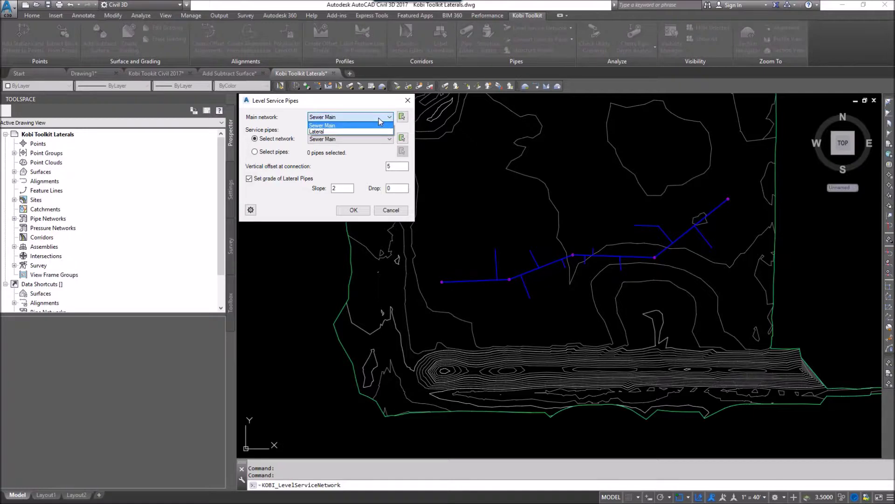
{"action": "left_click", "coordinate": [379, 123]}
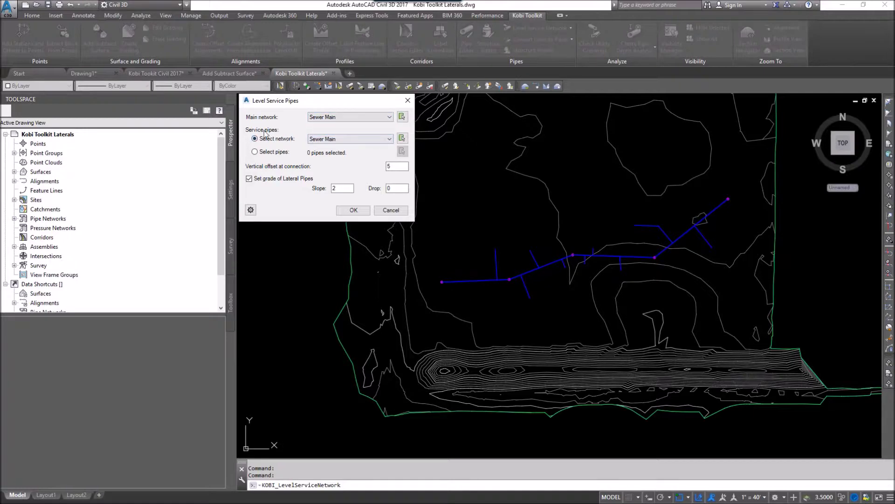
{"action": "left_click", "coordinate": [366, 139]}
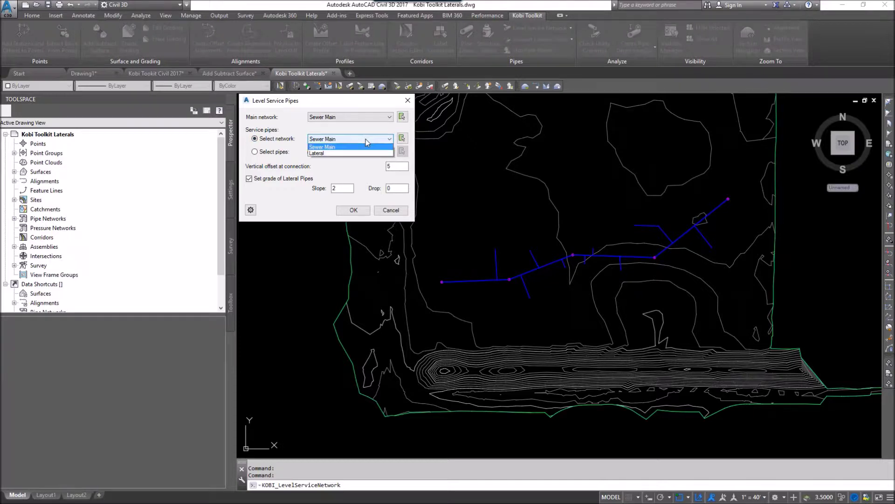
{"action": "left_click", "coordinate": [321, 153]}
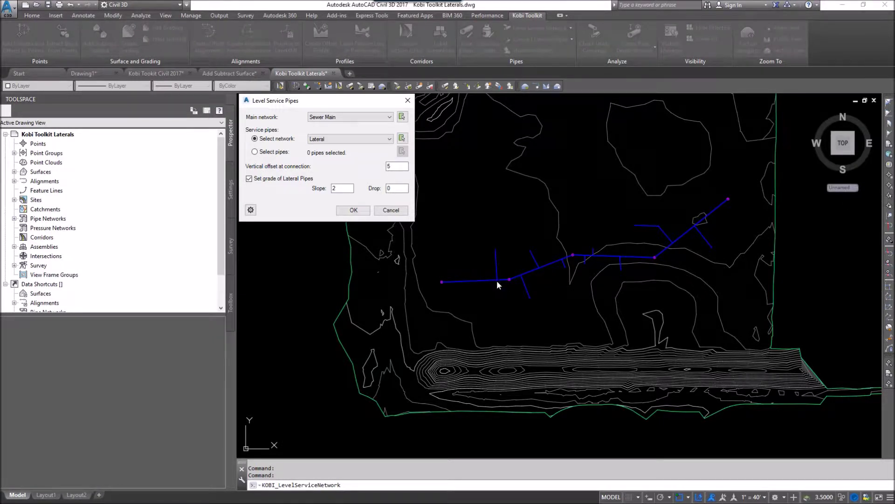
{"action": "left_click_drag", "start_coordinate": [395, 166], "coordinate": [374, 165]}
{"action": "type", "text": "0"}
{"action": "double_click", "coordinate": [334, 188]}
Set both connection points to Invert and run the levelling of the Lateral pipes
{"action": "left_click", "coordinate": [251, 211]}
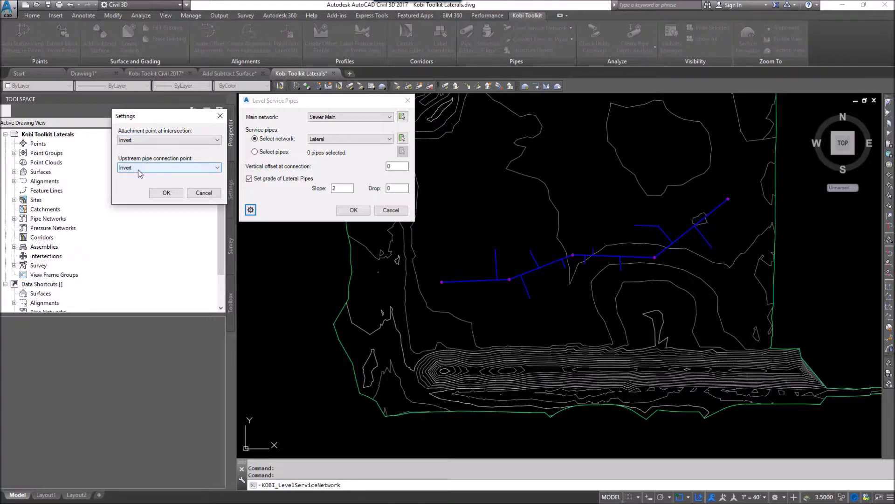
{"action": "left_click", "coordinate": [167, 194]}
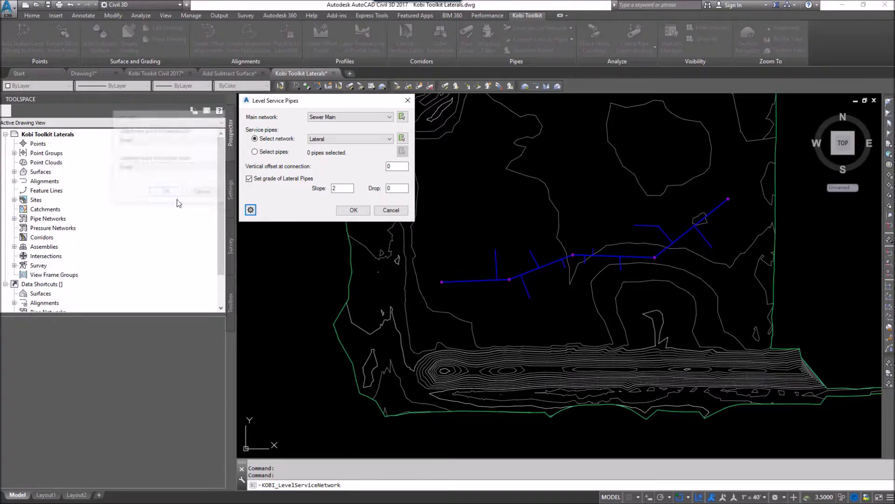
{"action": "left_click", "coordinate": [354, 211]}
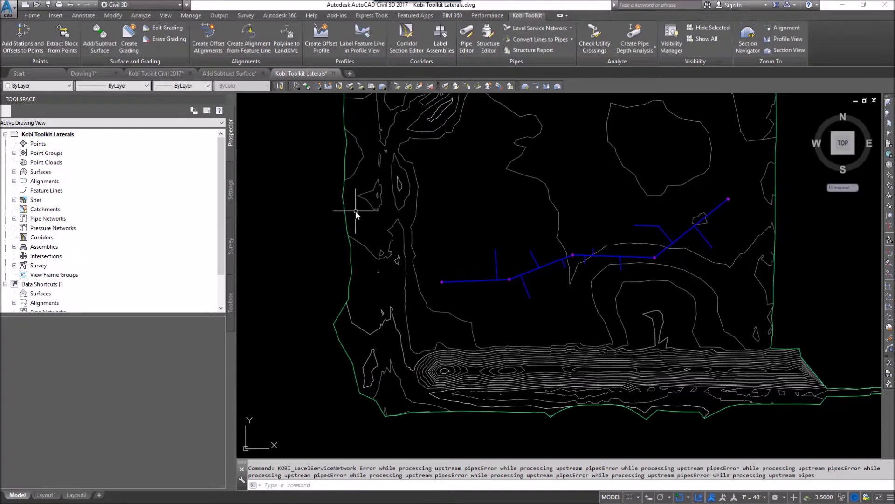
View the selected sewer network in Object Viewer, orbiting low to compare pipe elevations
{"action": "left_click", "coordinate": [425, 150]}
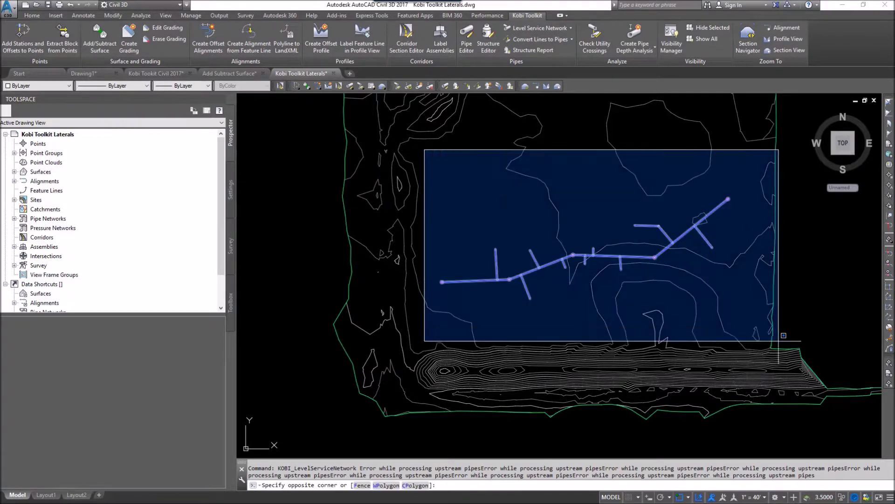
{"action": "left_click", "coordinate": [779, 340]}
{"action": "right_click", "coordinate": [519, 212]}
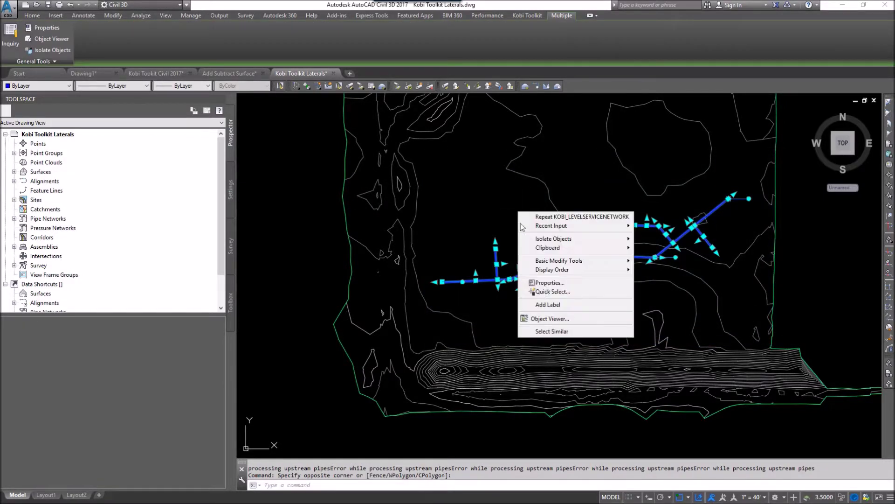
{"action": "left_click", "coordinate": [556, 320]}
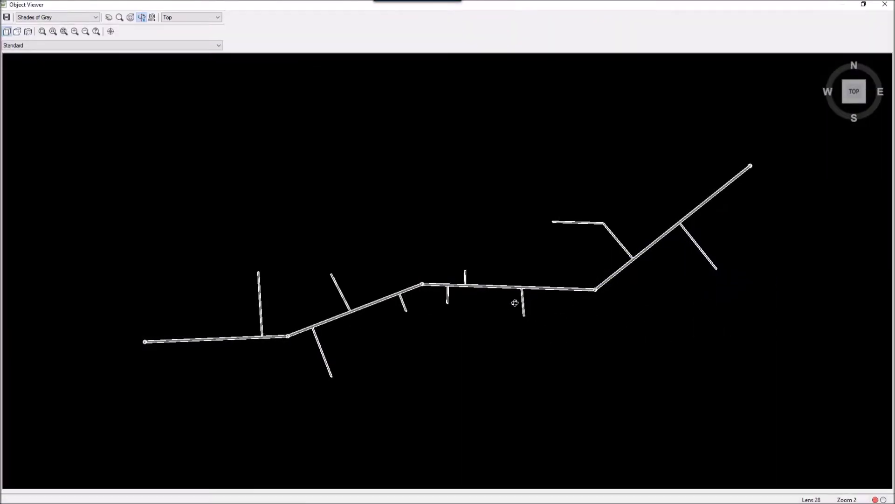
{"action": "mouse_move", "coordinate": [515, 302]}
{"action": "left_mouse_down"}
{"action": "mouse_move", "coordinate": [467, 298]}
{"action": "mouse_move", "coordinate": [546, 274]}
{"action": "left_mouse_up"}
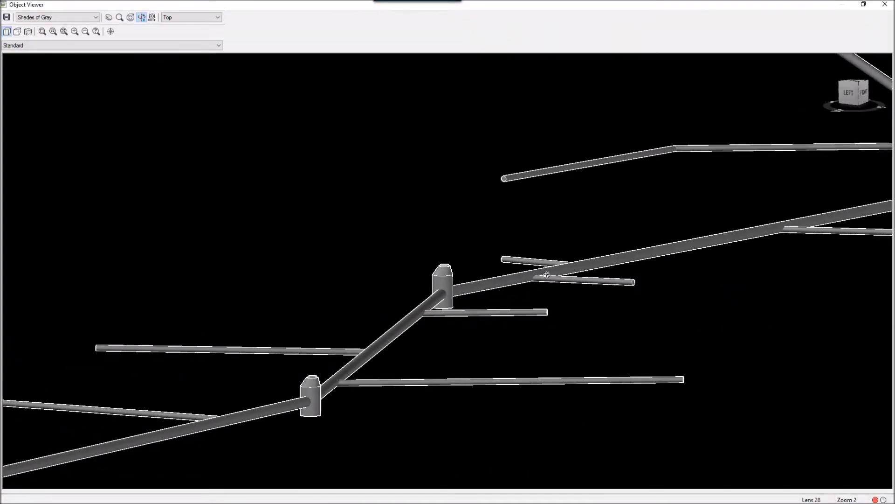
{"action": "mouse_move", "coordinate": [461, 309]}
{"action": "left_mouse_down"}
{"action": "mouse_move", "coordinate": [479, 289]}
{"action": "mouse_move", "coordinate": [410, 255]}
{"action": "mouse_move", "coordinate": [376, 282]}
{"action": "mouse_move", "coordinate": [390, 278]}
{"action": "left_mouse_up"}
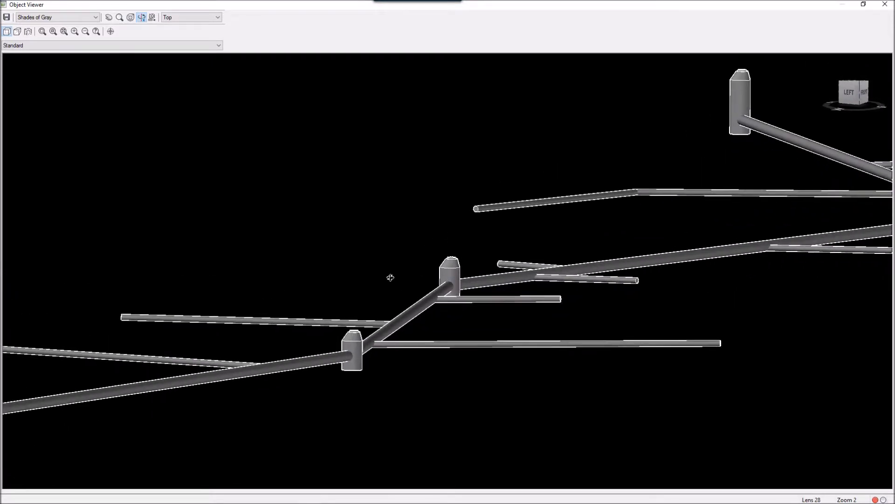
Close Object Viewer and restart Level Service Network with Lateral network and Select pipes mode
{"action": "left_click", "coordinate": [883, 6]}
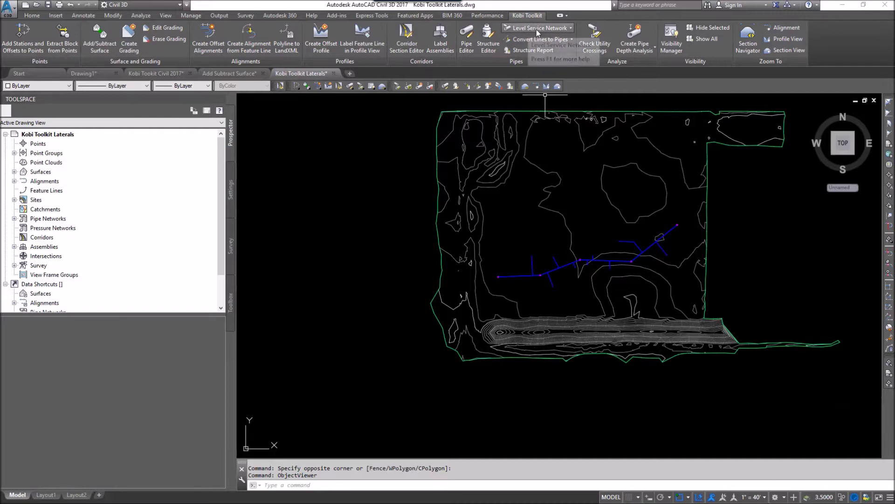
{"action": "left_click", "coordinate": [537, 30]}
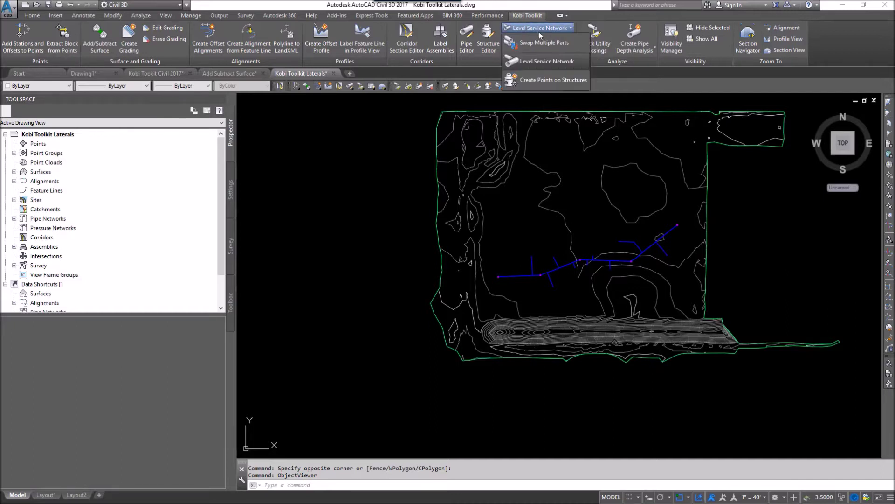
{"action": "left_click", "coordinate": [539, 61]}
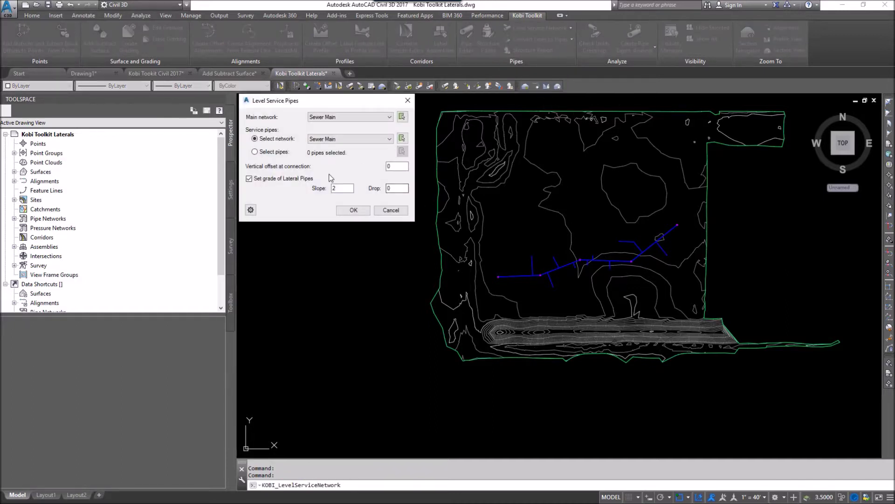
{"action": "left_click", "coordinate": [330, 144]}
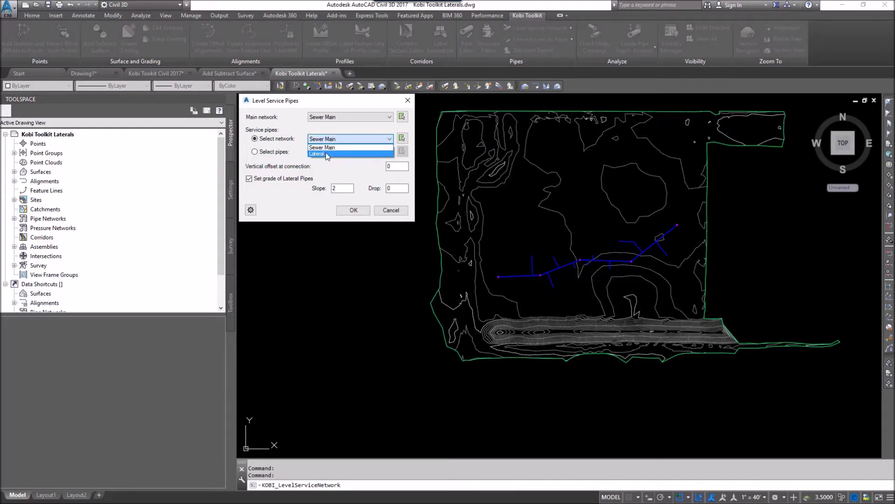
{"action": "left_click", "coordinate": [255, 151]}
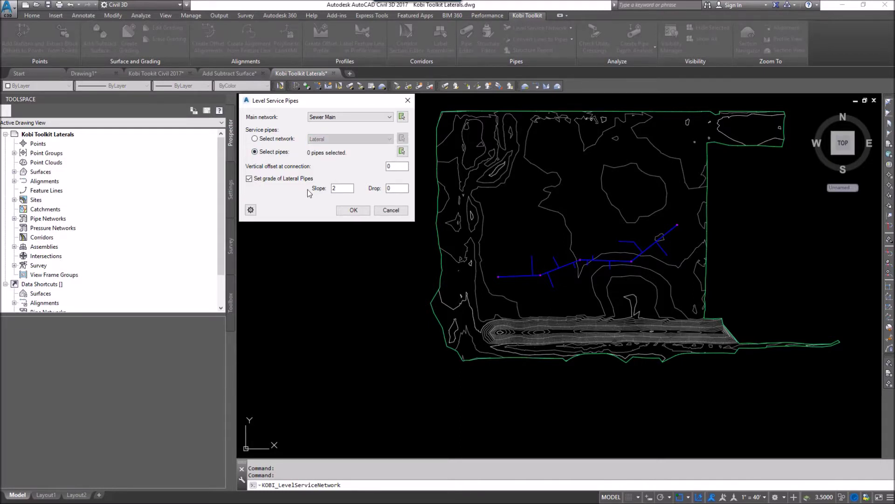
Window-pick five laterals as the service pipes to level
{"action": "left_click", "coordinate": [403, 151]}
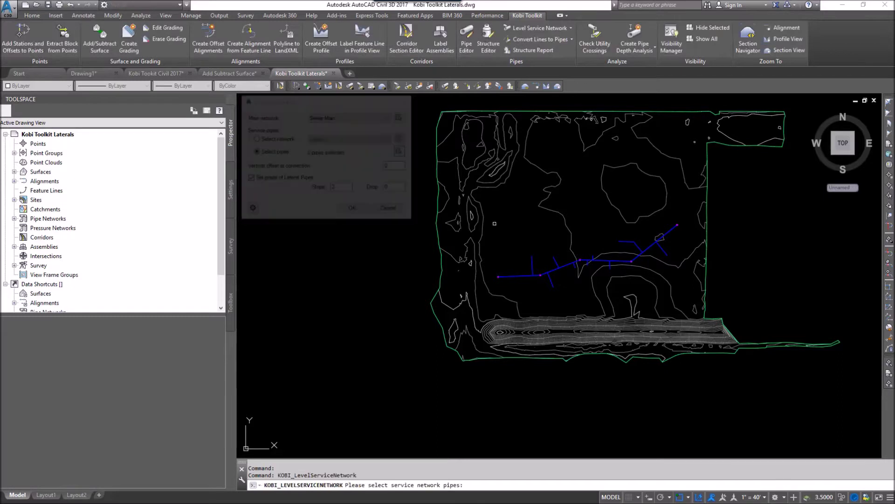
{"action": "left_click", "coordinate": [543, 238]}
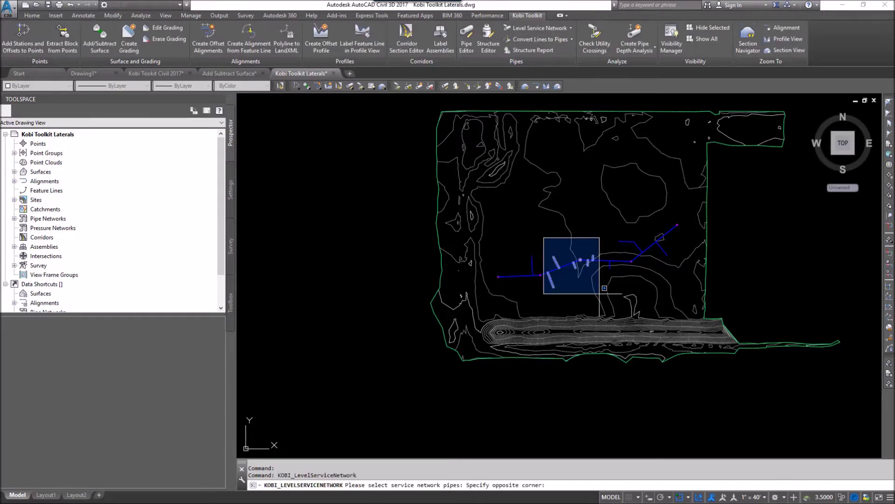
{"action": "left_click", "coordinate": [622, 316]}
{"action": "key", "text": "Return"}
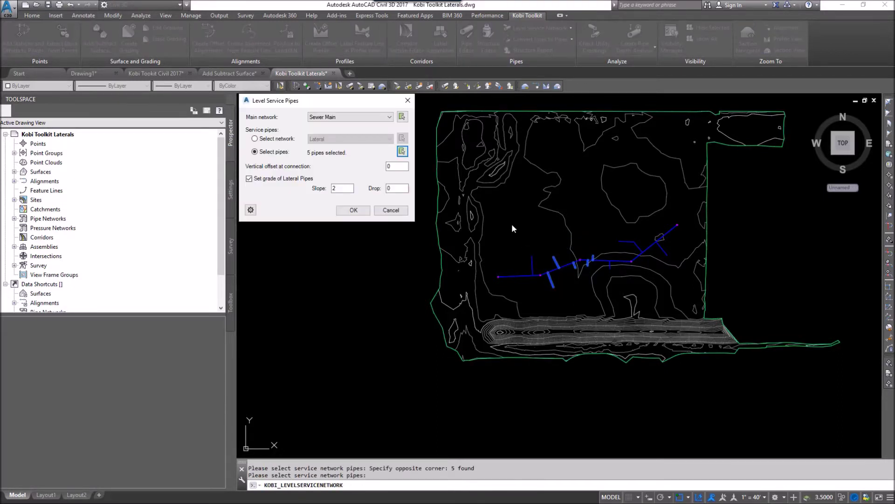
Set vertical offset at connection to 5 and apply the levelling
{"action": "double_click", "coordinate": [395, 167]}
{"action": "left_click", "coordinate": [354, 212]}
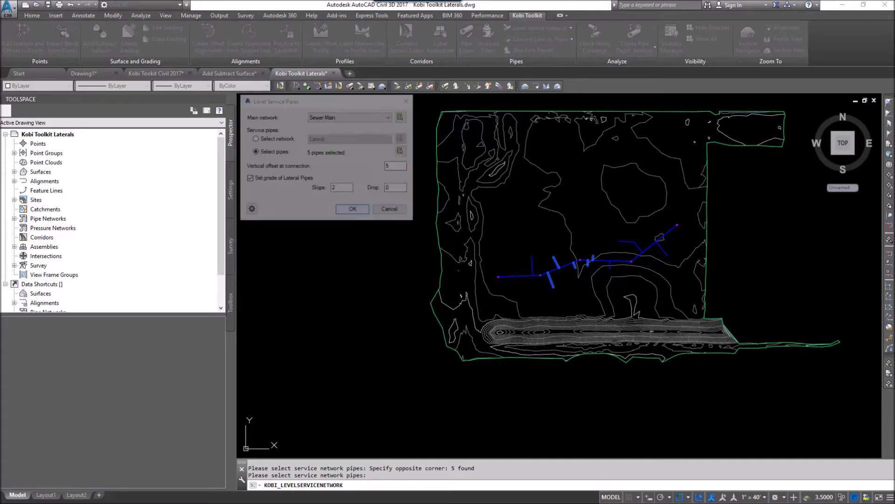
{"action": "left_click", "coordinate": [491, 204]}
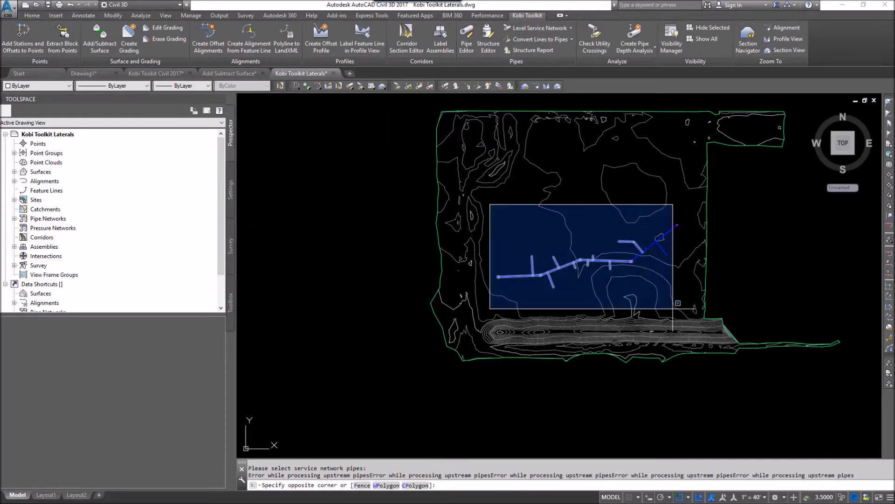
{"action": "left_click", "coordinate": [713, 332]}
{"action": "right_click", "coordinate": [585, 224]}
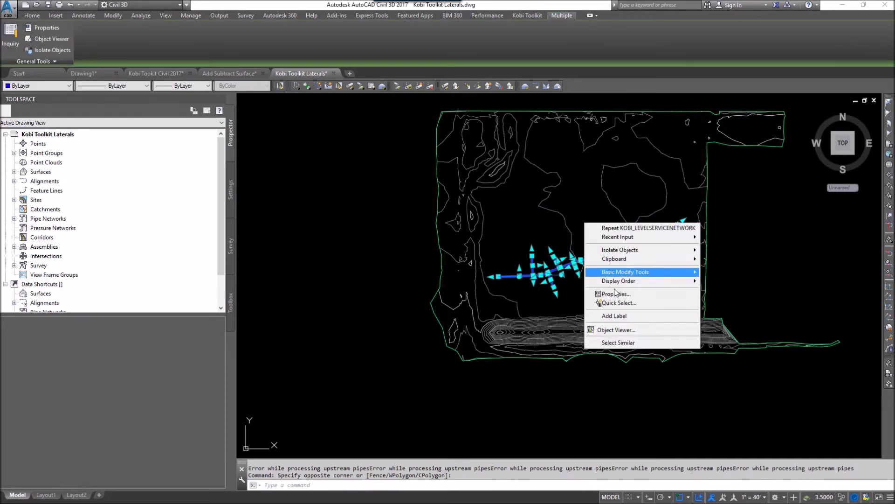
{"action": "left_click", "coordinate": [625, 330]}
{"action": "left_click_drag", "start_coordinate": [481, 281], "coordinate": [473, 282]}
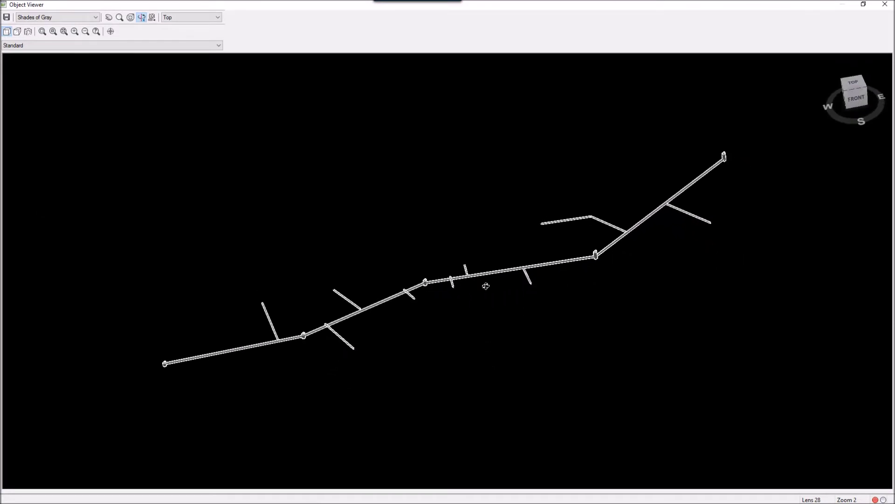
{"action": "scroll", "coordinate": [405, 314], "scroll_direction": "up", "scroll_amount": 3}
{"action": "scroll", "coordinate": [405, 313], "scroll_direction": "down", "scroll_amount": 3}
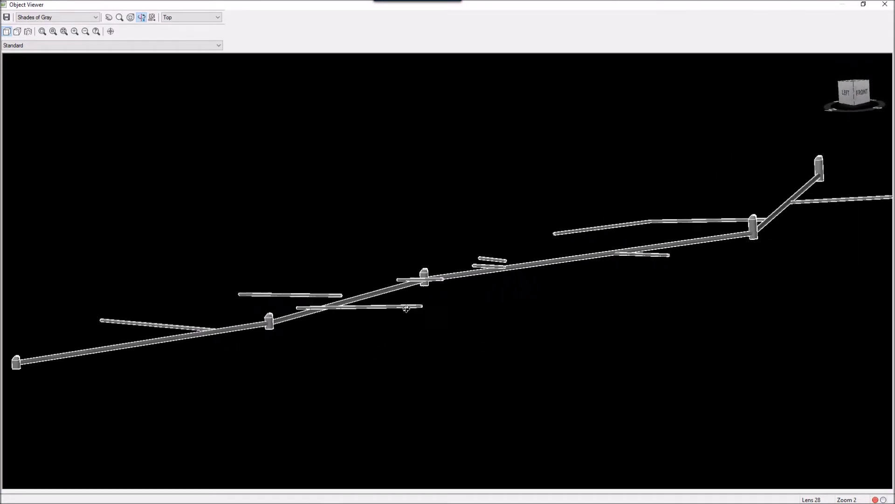
{"action": "left_click_drag", "start_coordinate": [386, 284], "coordinate": [404, 280]}
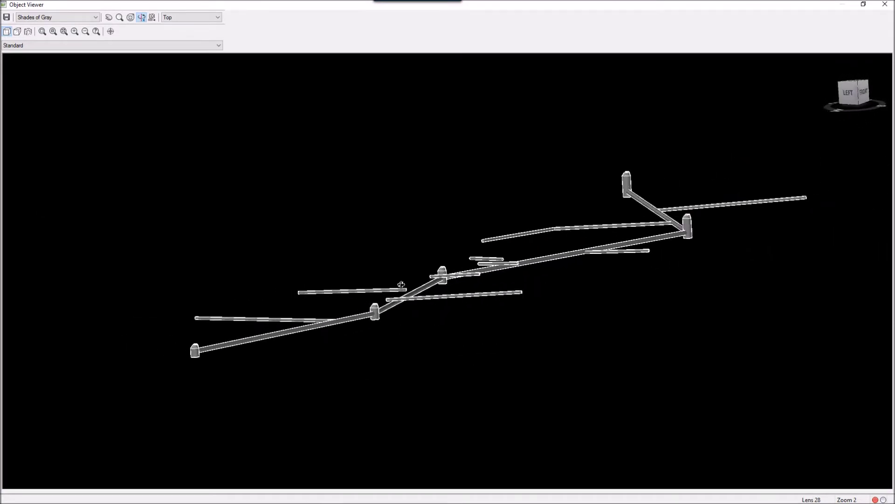
{"action": "scroll", "coordinate": [403, 279], "scroll_direction": "up", "scroll_amount": 2}
{"action": "scroll", "coordinate": [404, 280], "scroll_direction": "up", "scroll_amount": 1}
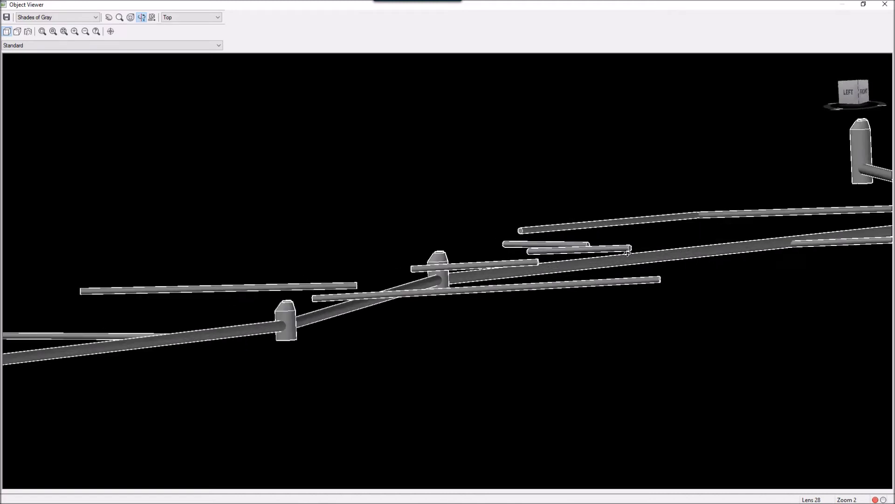
{"action": "scroll", "coordinate": [671, 257], "scroll_direction": "down", "scroll_amount": 1}
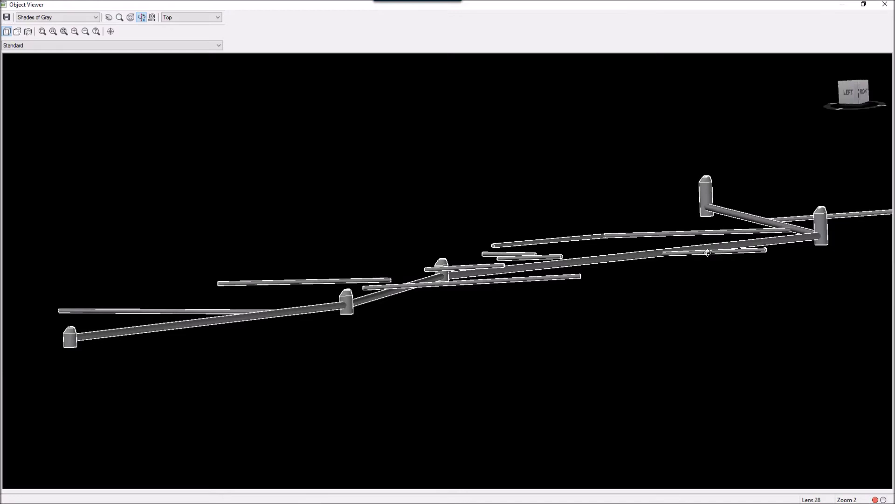
{"action": "left_click", "coordinate": [887, 5]}
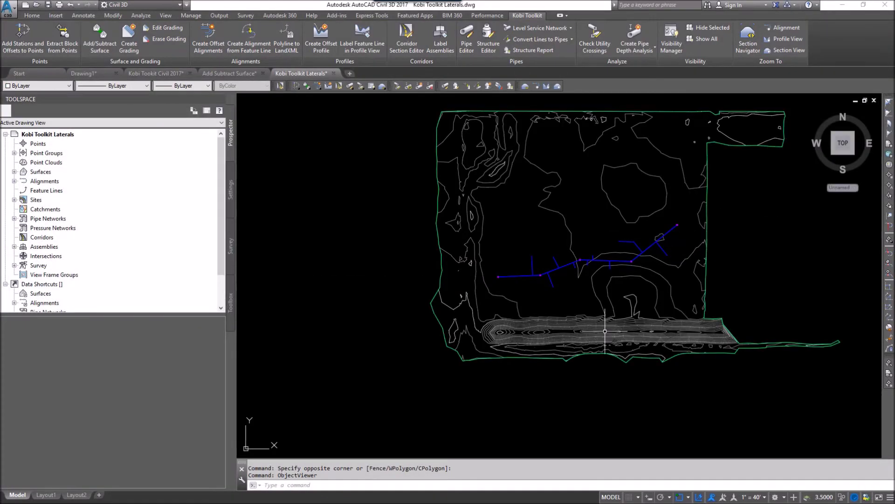